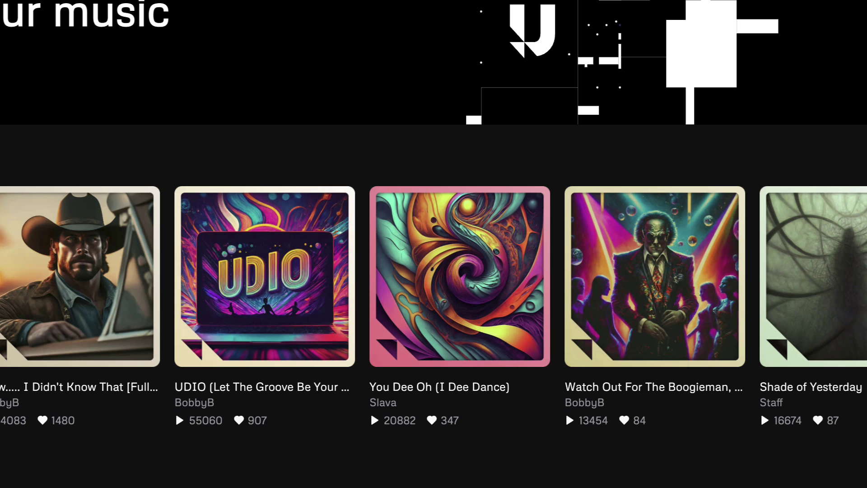
Step: Start signing in to Udio and choose the Google account sign-in option
click(678, 2)
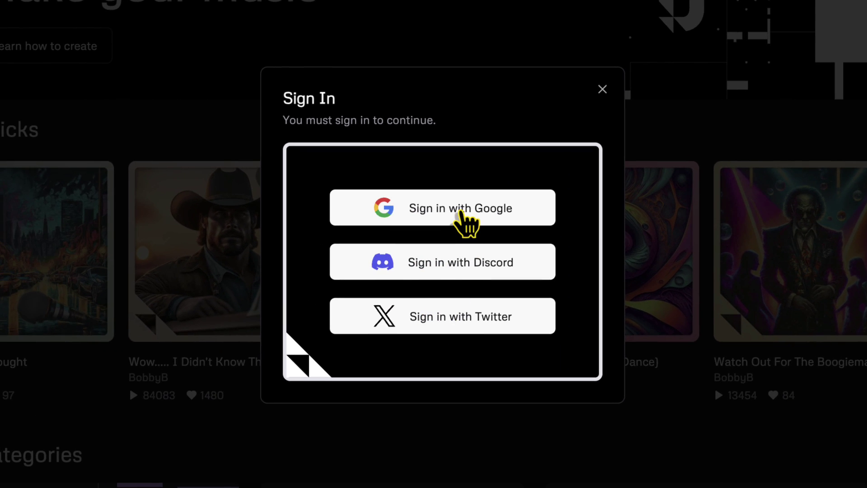
click(465, 222)
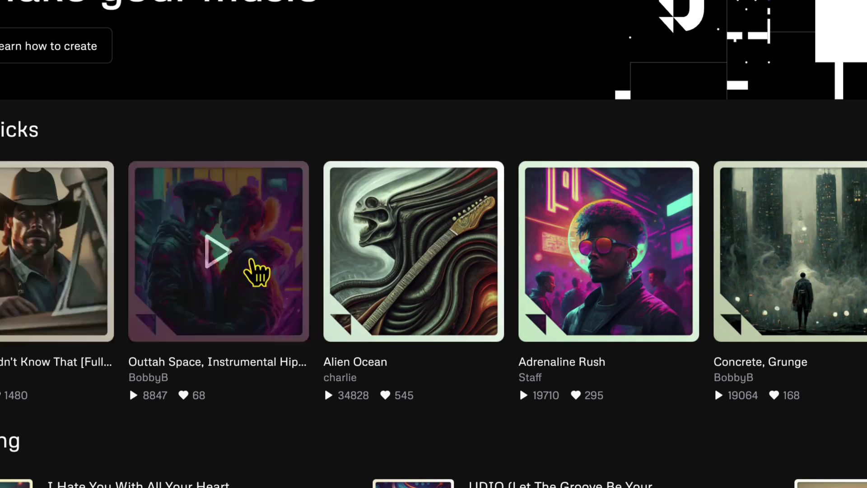
Step: Play and pause the staff picks Adrenaline Rush and Concrete, Grunge to sample each track
scroll(510, 289, down, 2)
scroll(508, 291, down, 1)
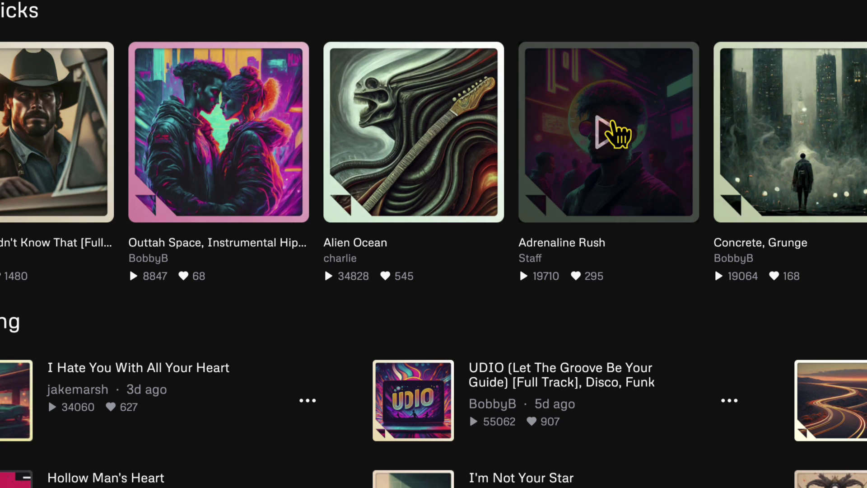
click(606, 132)
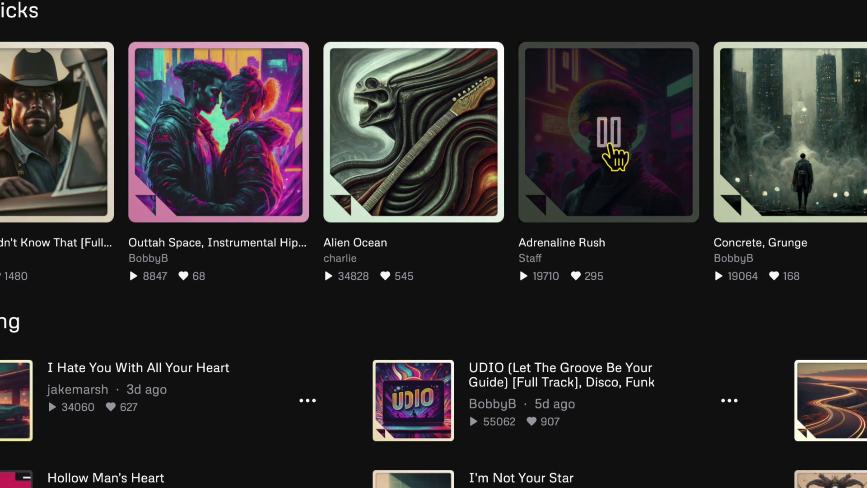
scroll(609, 135, down, 1)
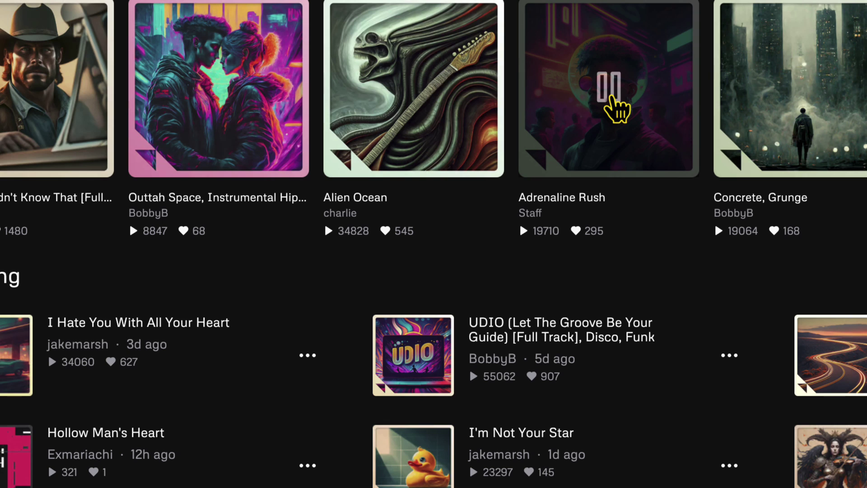
click(615, 109)
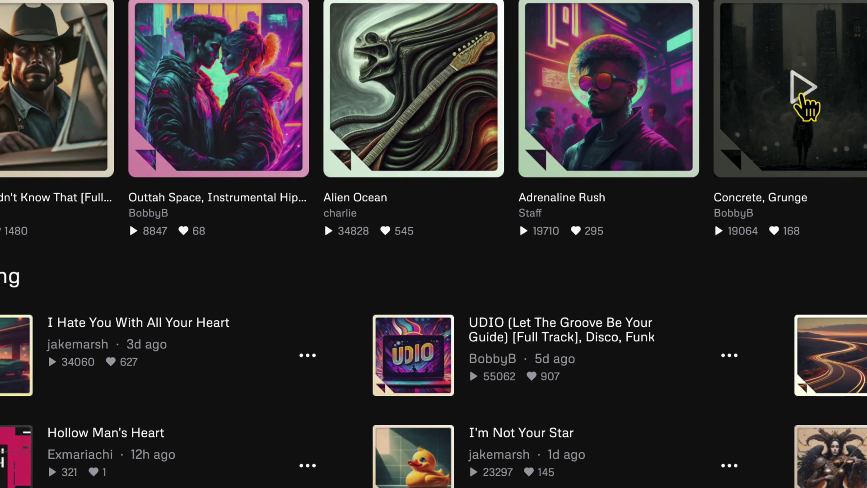
click(802, 87)
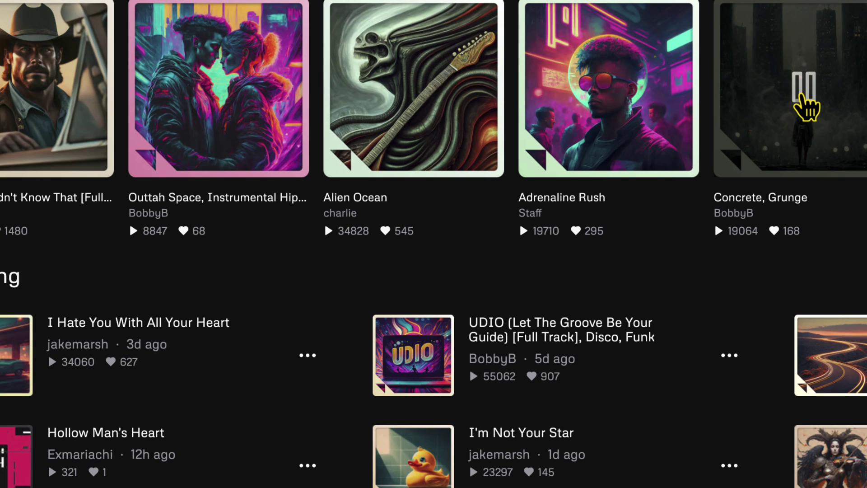
click(802, 97)
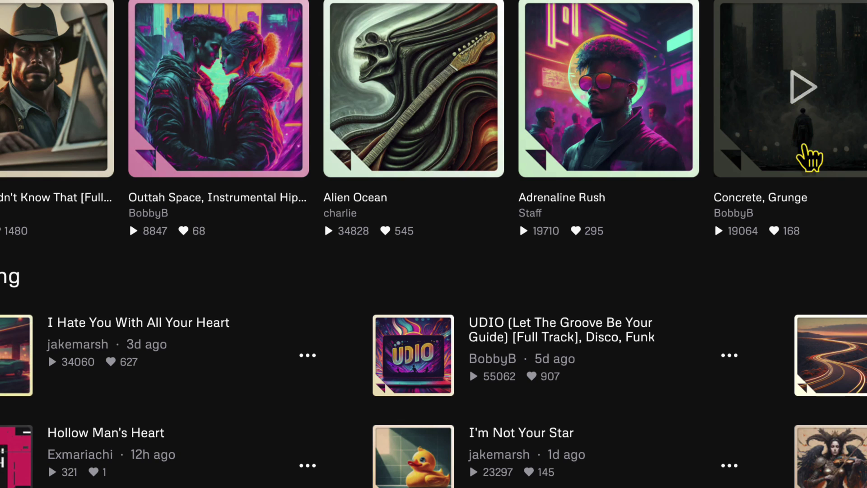
Step: Browse the genre sections of the Discover page, including Hip Hop and Electronic, down to Top Tracks
scroll(520, 469, down, 10)
scroll(519, 472, down, 4)
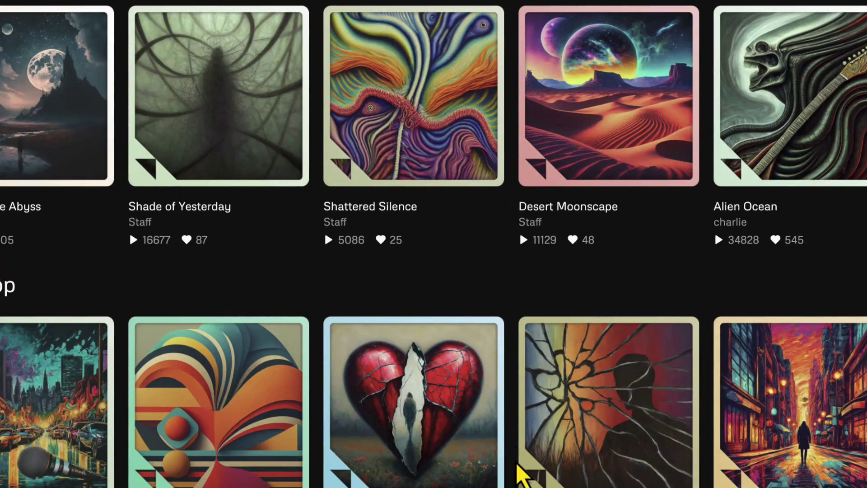
scroll(366, 405, down, 5)
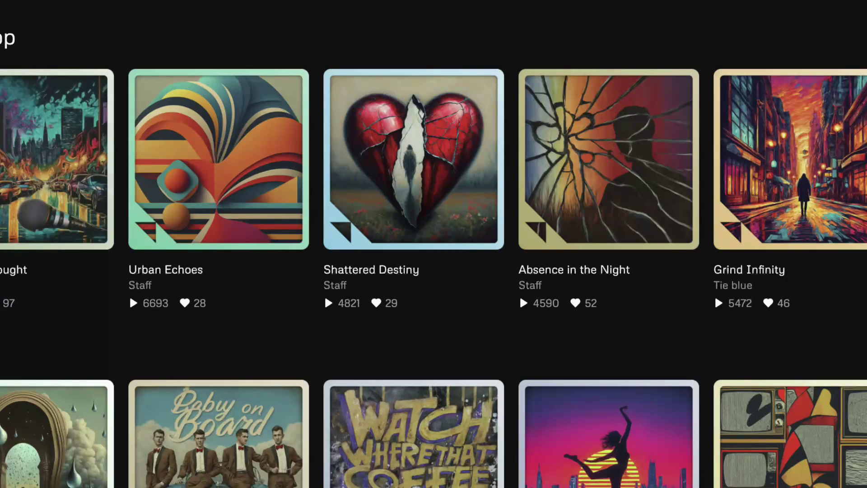
scroll(128, 228, down, 5)
scroll(149, 305, down, 7)
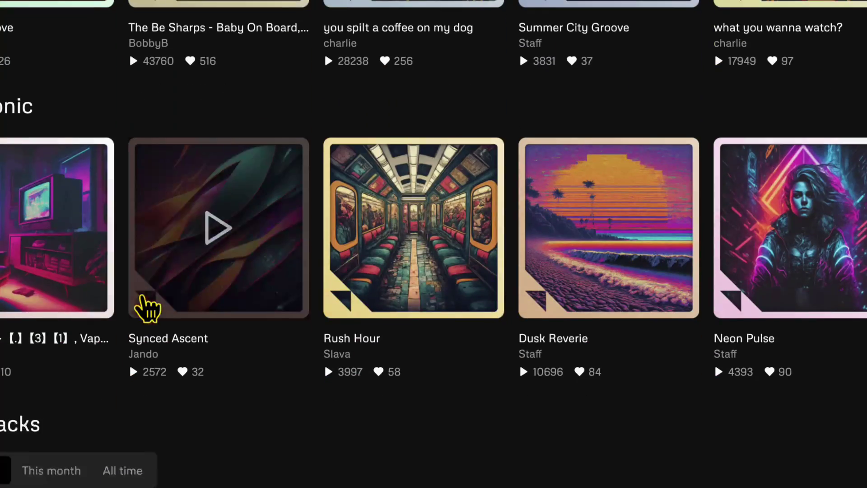
scroll(325, 333, down, 5)
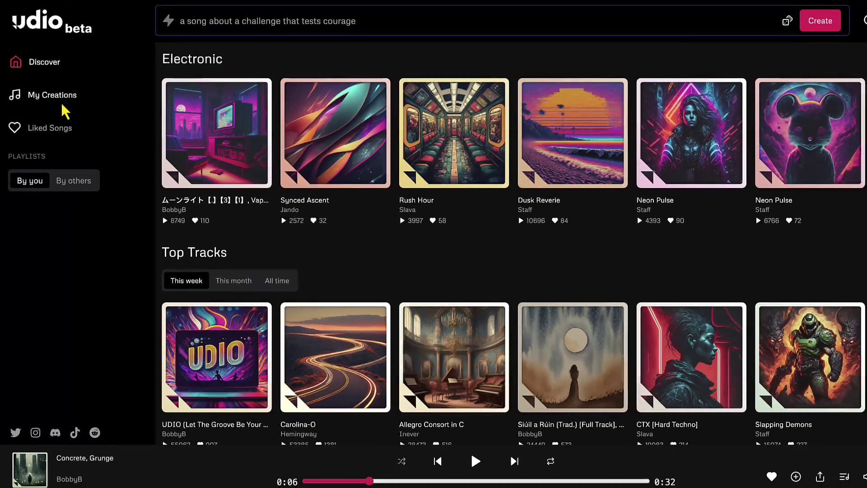
Step: Open My Creations and replace the song prompt with "A song about the water cycle make sure you add in details about each part."
click(57, 99)
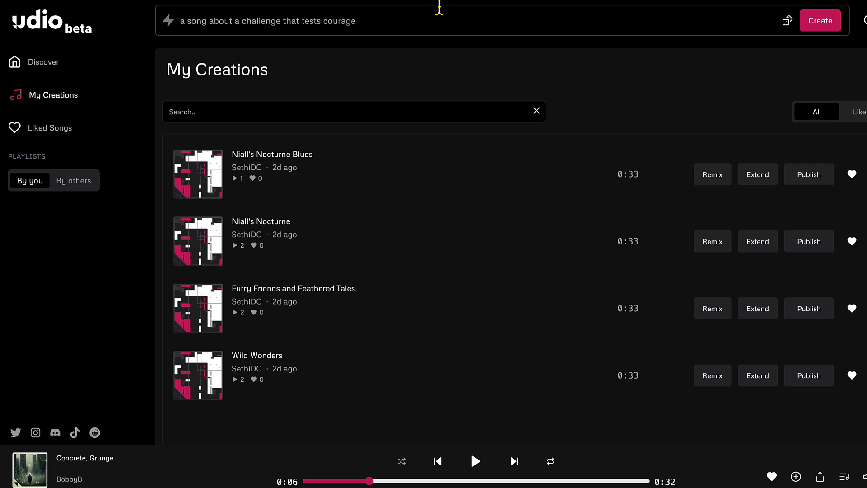
click(326, 29)
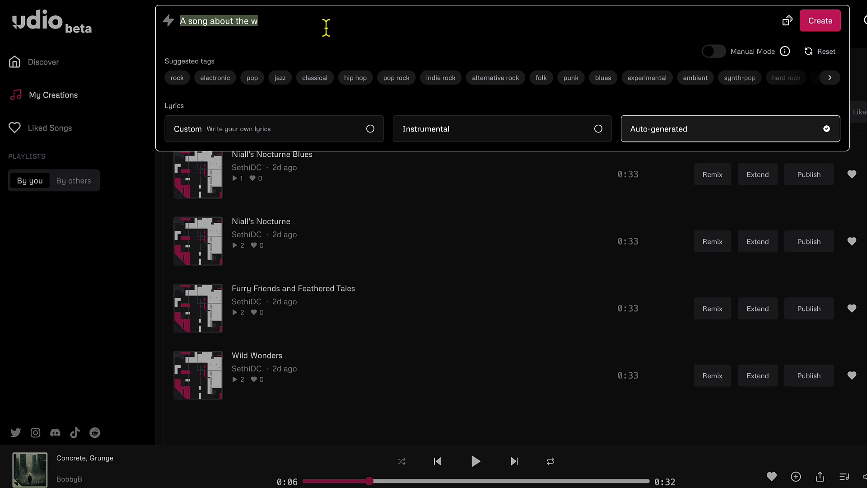
key(BackSpace)
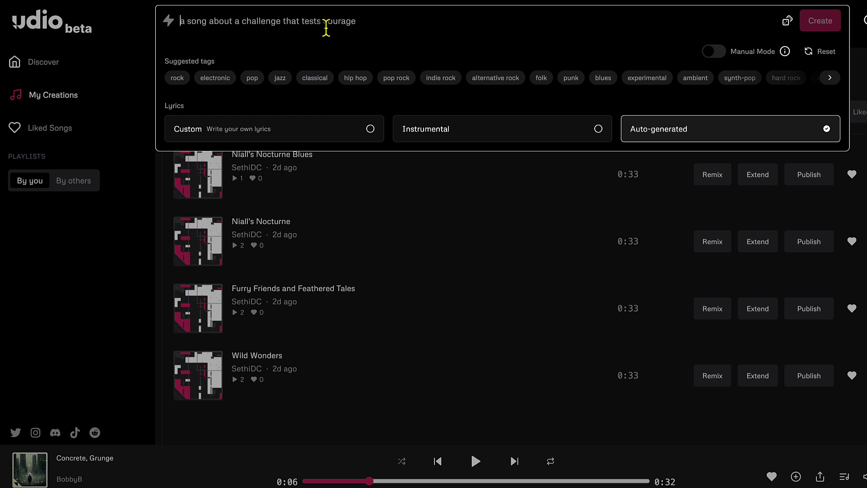
text(A song about t)
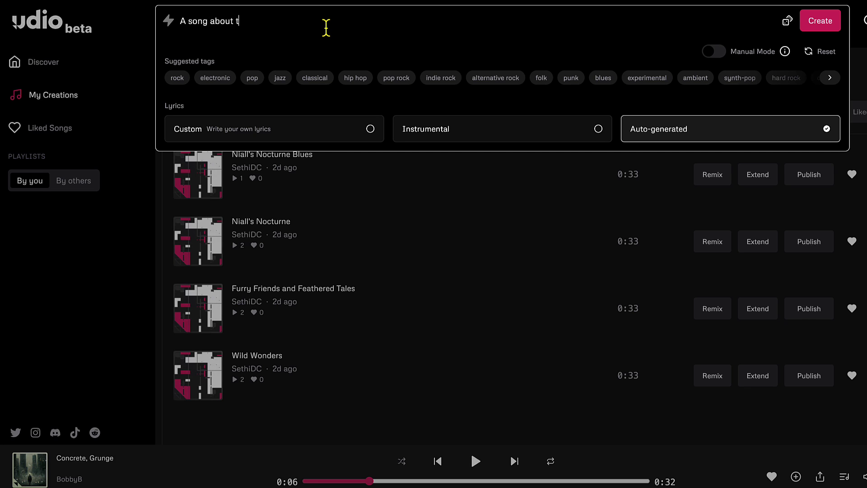
text(he water cycle make sure you add in details about each part.)
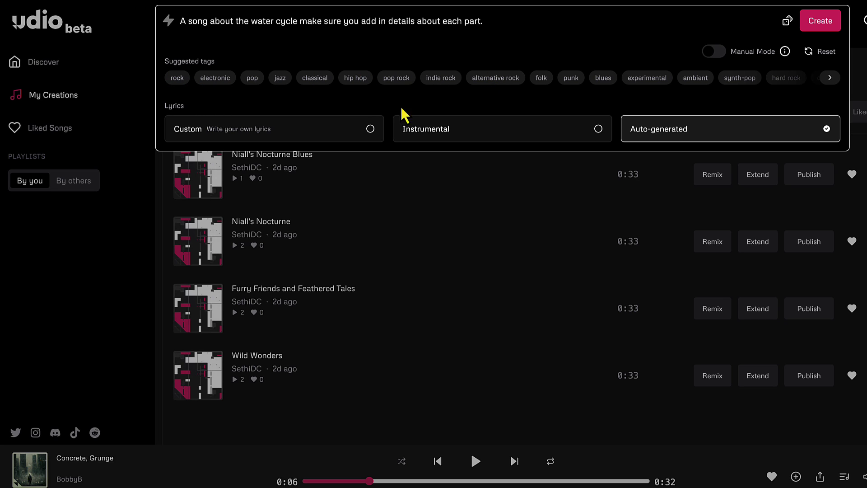
Step: Add the suggested tags pop rock and indie to the prompt and generate the songs with auto-generated lyrics
click(398, 82)
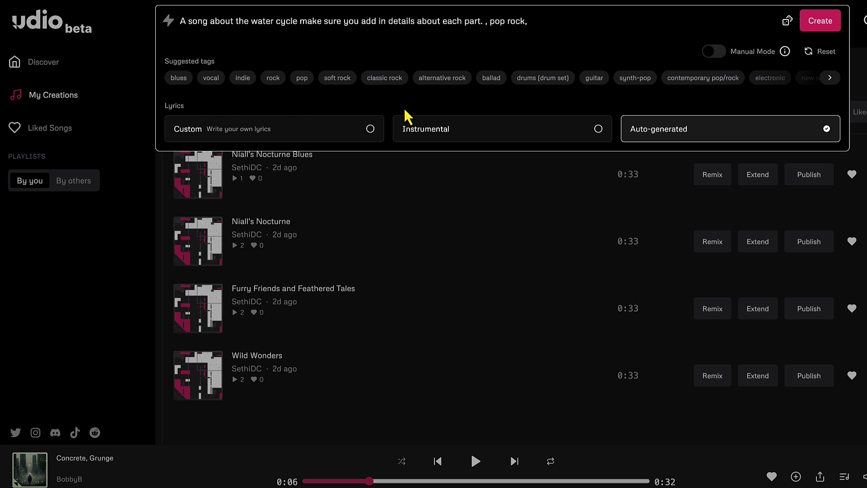
click(244, 80)
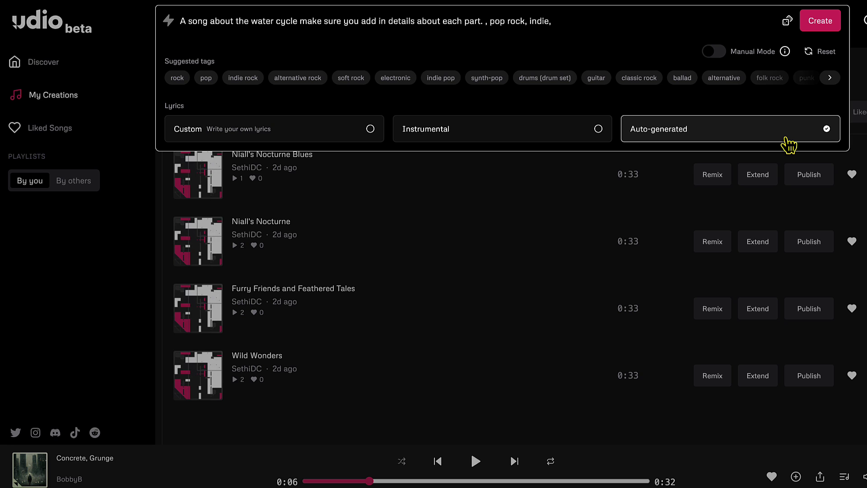
click(828, 26)
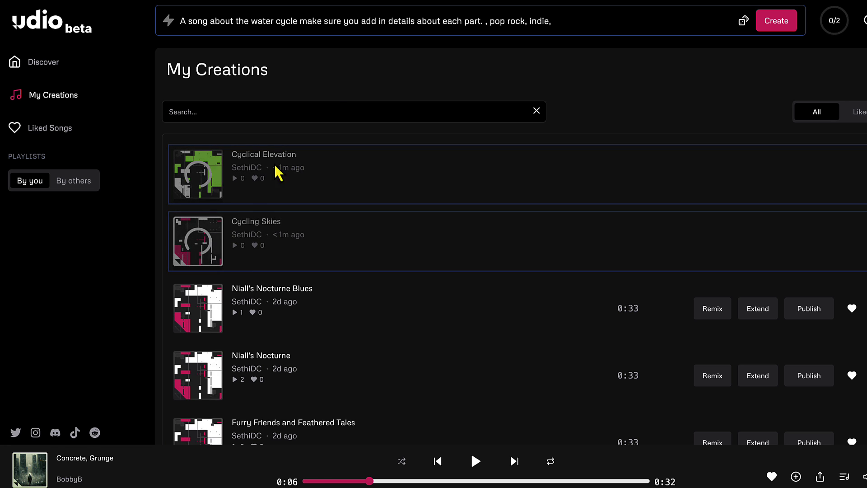
Step: Open the generated song Cyclical Elevation, play it and read through its lyrics
mouse_move(221, 252)
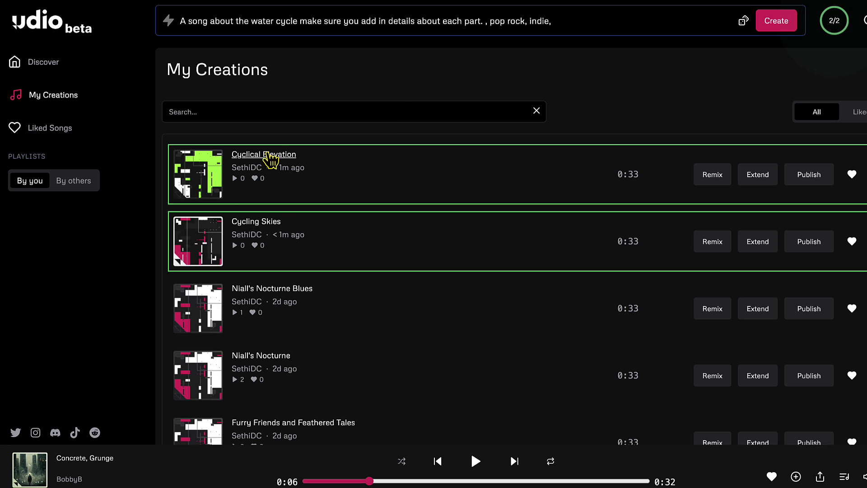
click(271, 153)
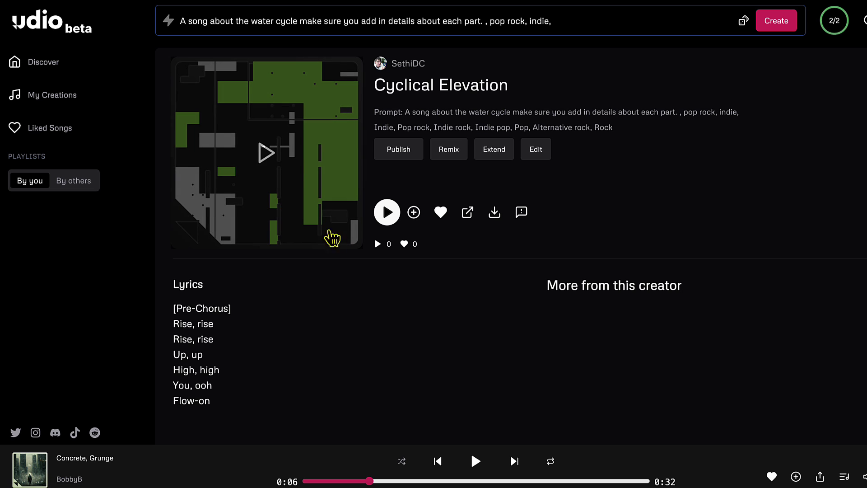
click(264, 154)
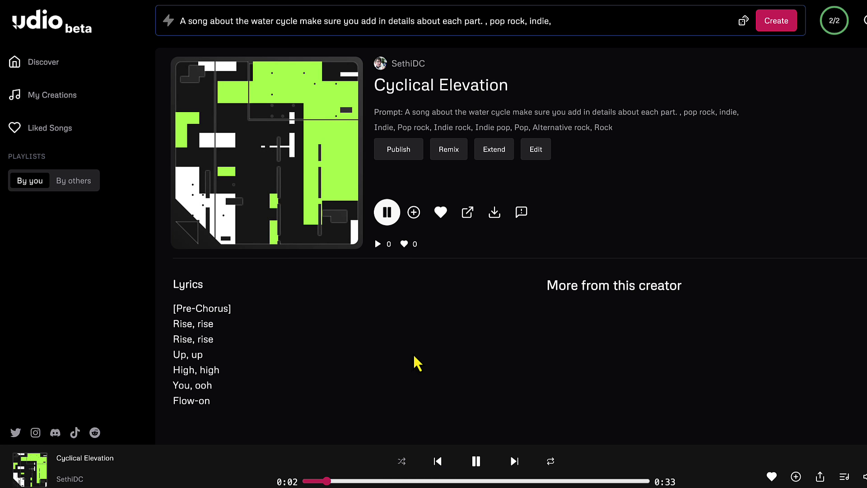
scroll(413, 354, down, 2)
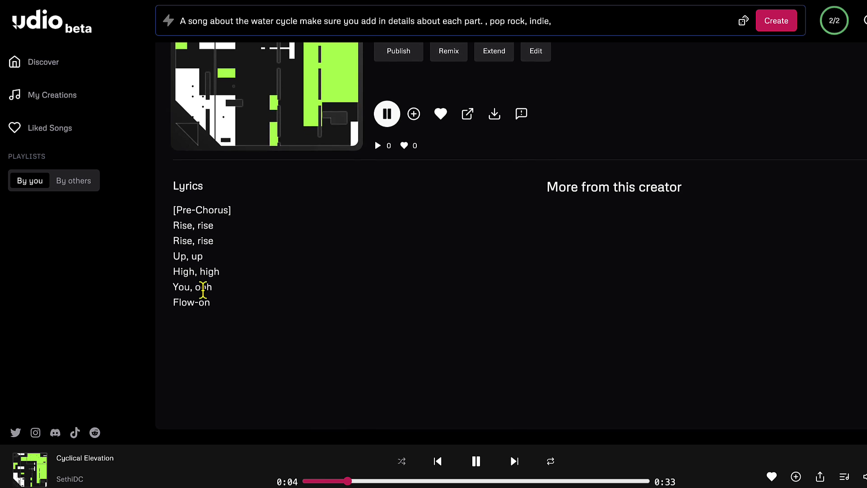
scroll(201, 285, up, 2)
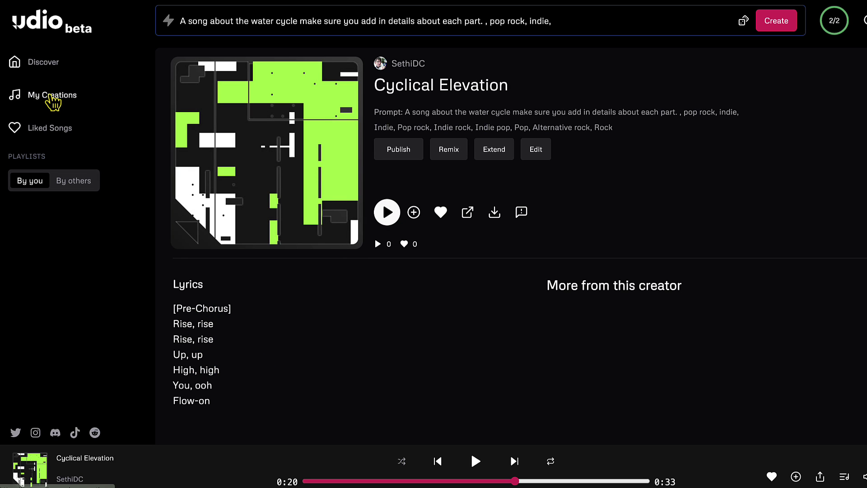
Step: Return to My Creations and open the second generated song, Cycling Skies
click(53, 103)
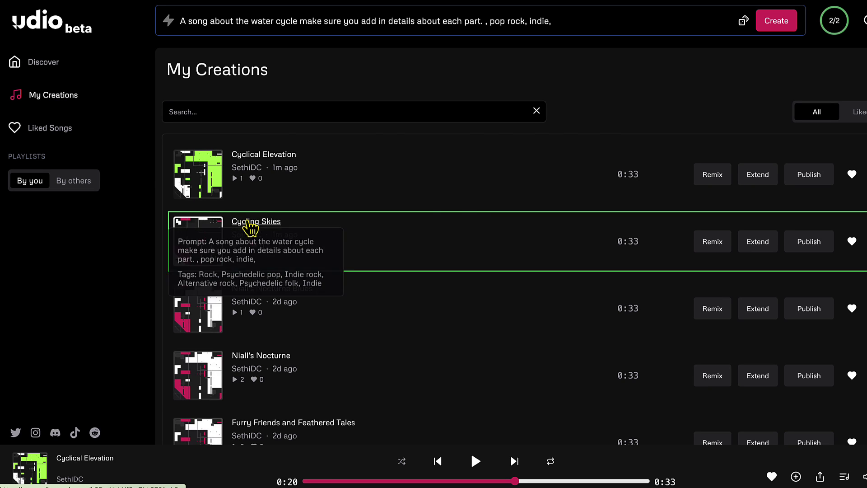
click(253, 224)
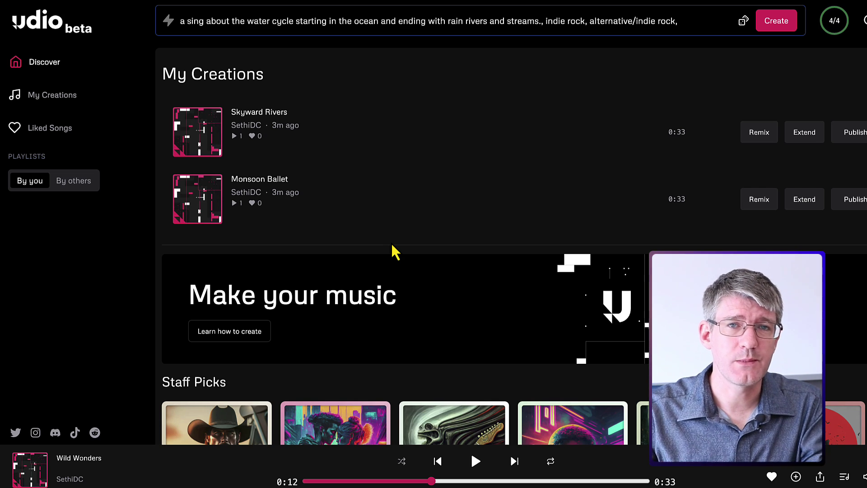
Step: Open the Electronic category from Top Categories on the Discover page
scroll(392, 245, down, 10)
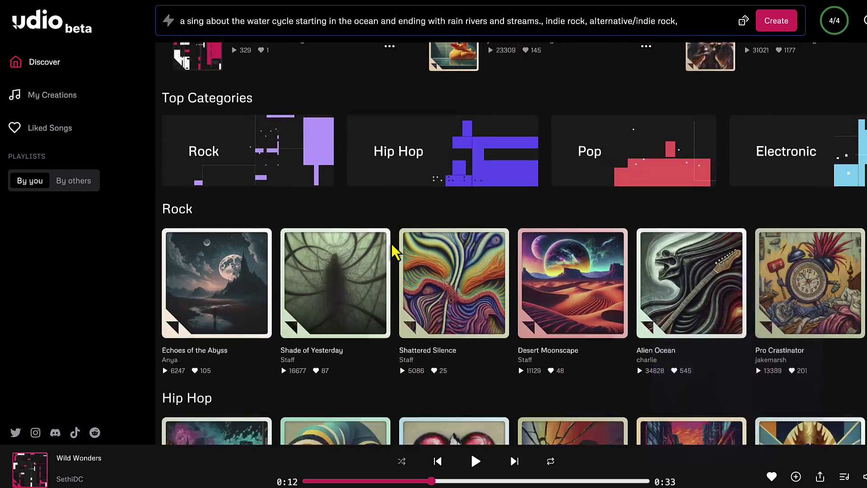
scroll(393, 248, up, 2)
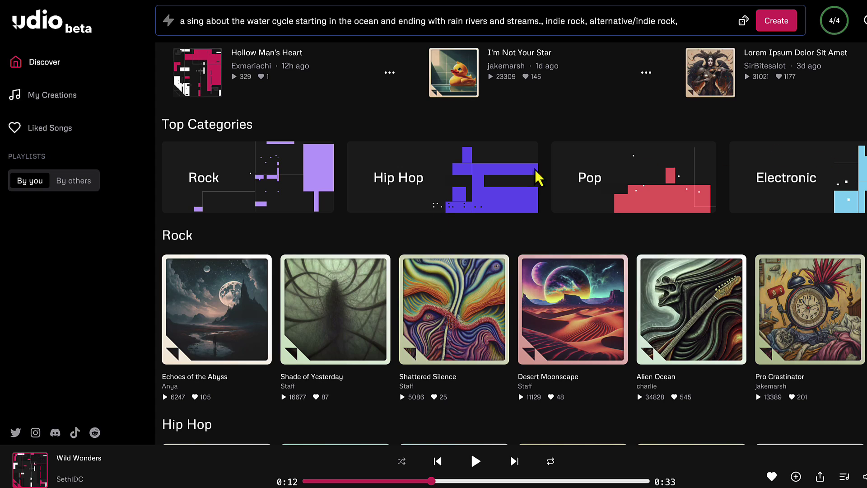
click(810, 183)
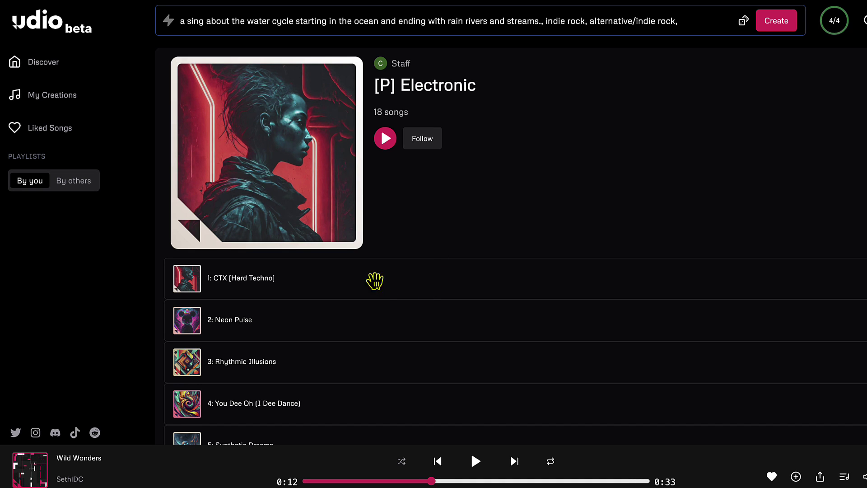
Step: Sample You Dee Oh (I Dee Dance), Synthetic Dreams, Synthetic Rapture, Ethereal Drift and Adrenaline Rush from the Electronic playlist, finally pausing playback
scroll(394, 313, down, 3)
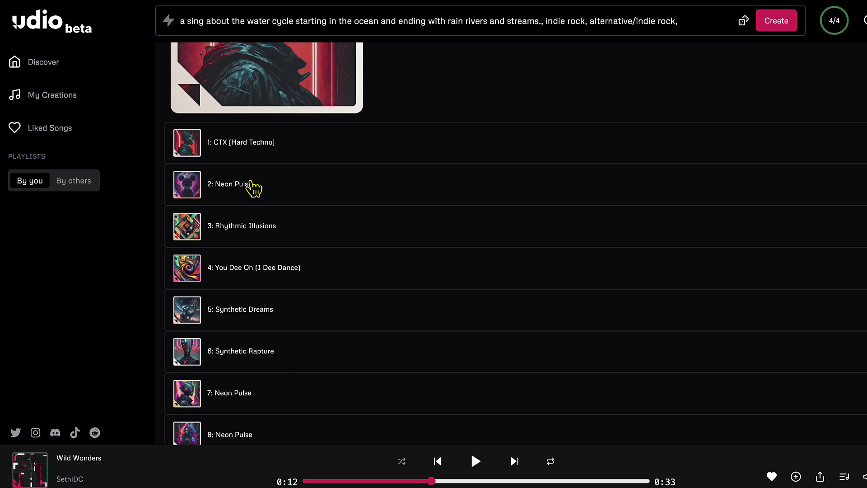
click(186, 268)
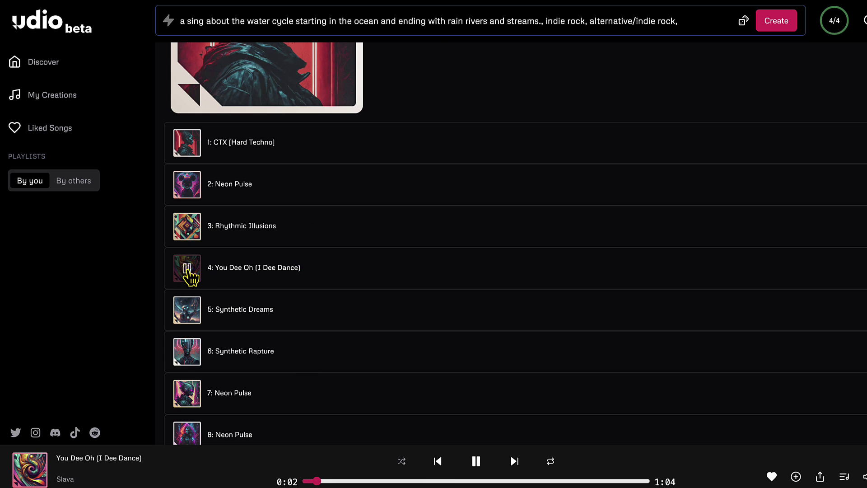
click(186, 310)
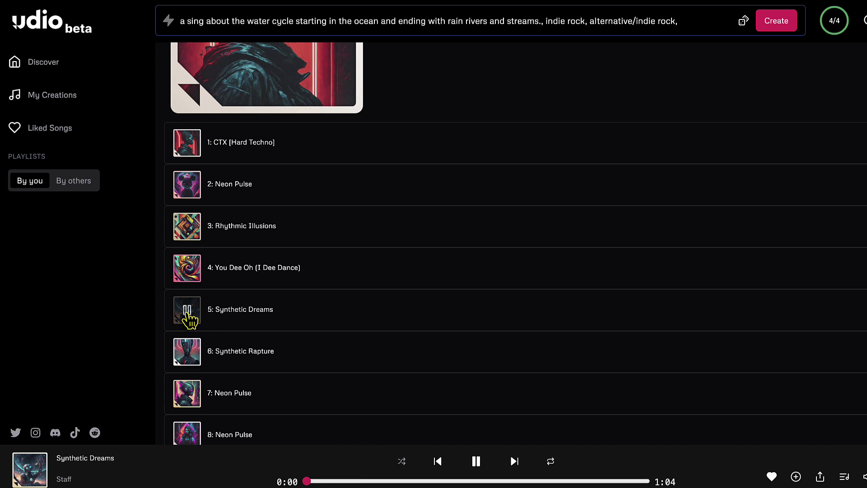
click(186, 355)
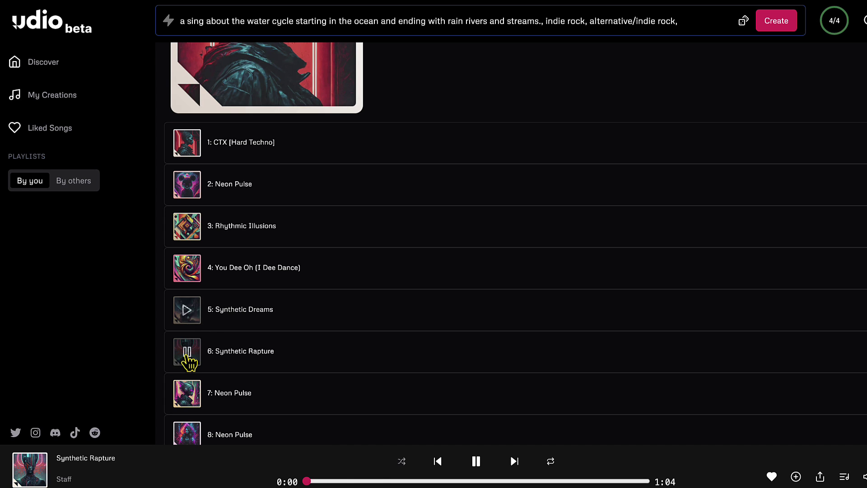
scroll(186, 355, down, 4)
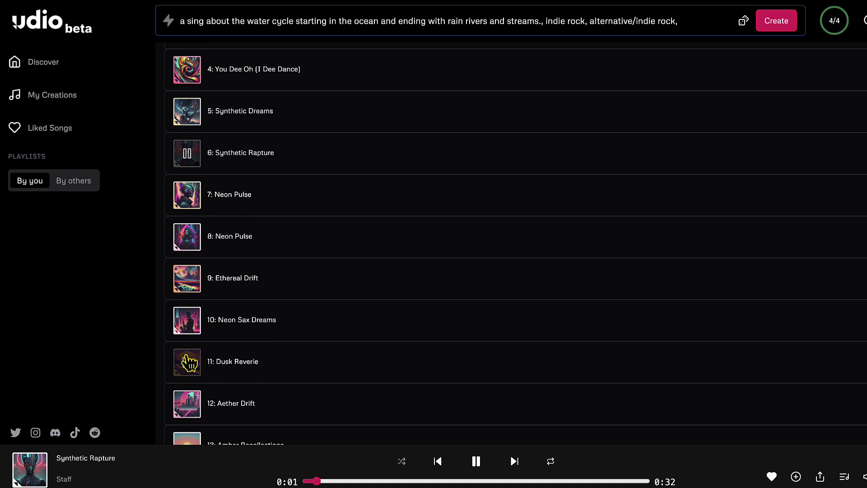
click(187, 279)
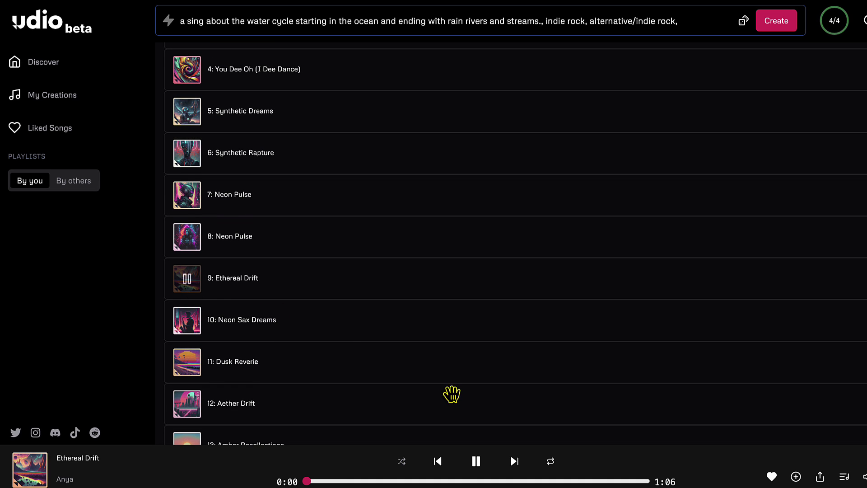
scroll(452, 393, down, 4)
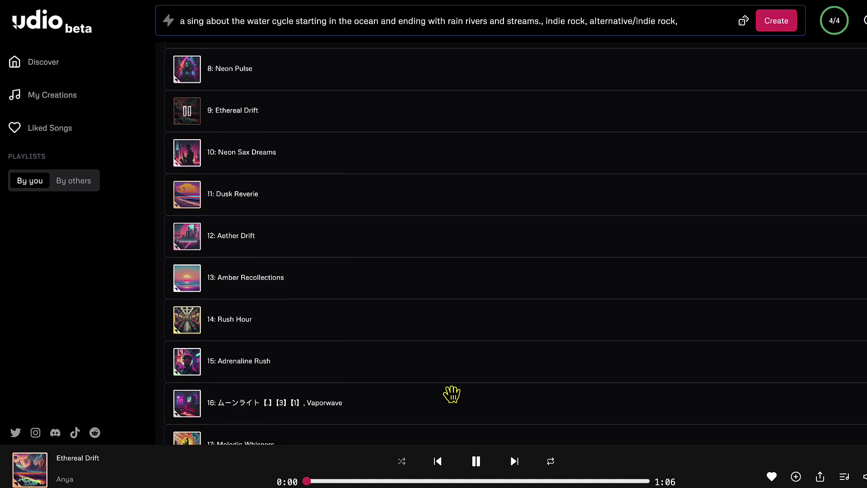
click(187, 368)
scroll(447, 398, down, 3)
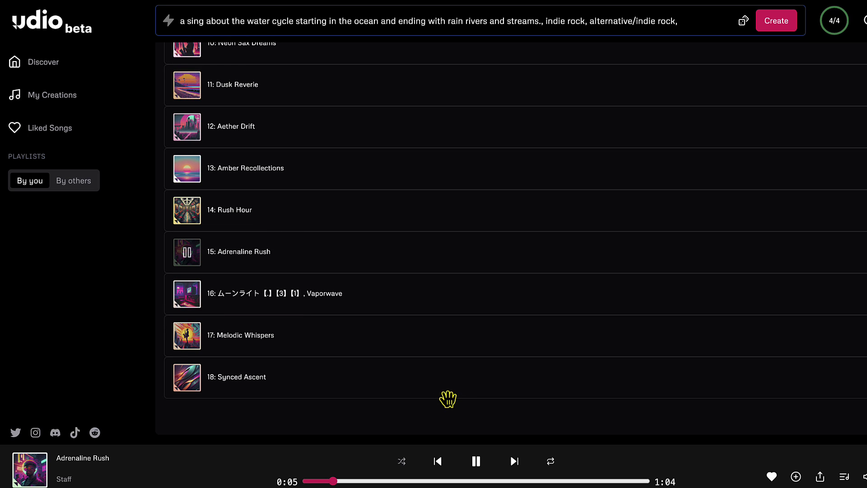
click(477, 462)
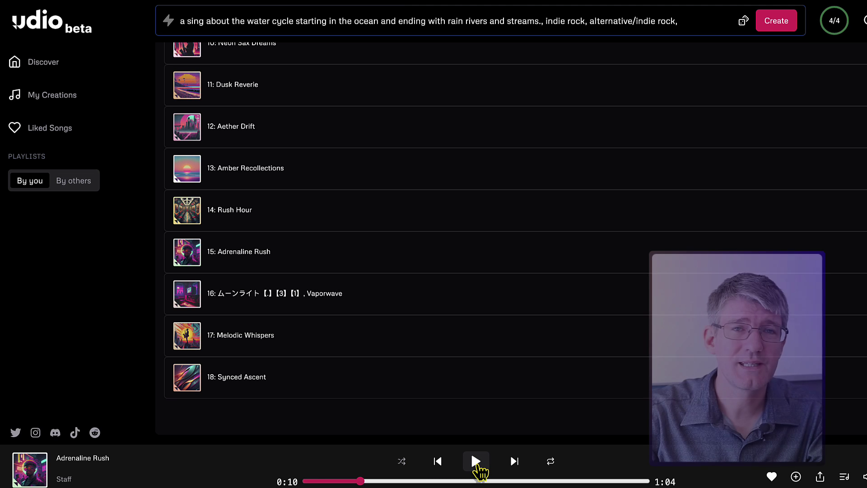